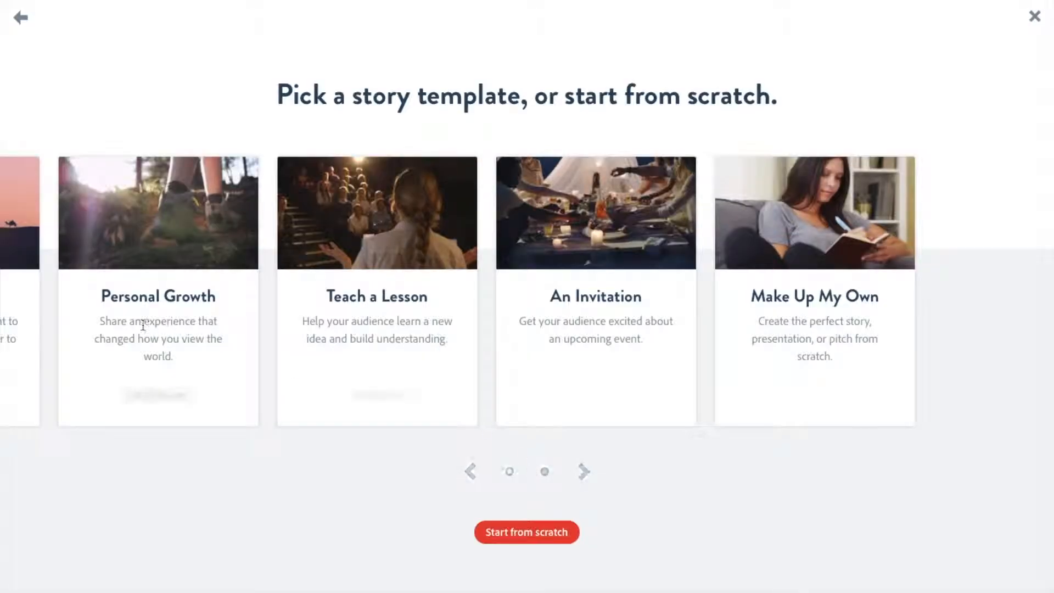
Start a new video from the "Tell What Happened" story template and dismiss the welcome tips
{"action": "left_click_drag", "start_coordinate": [32, 419], "coordinate": [278, 390]}
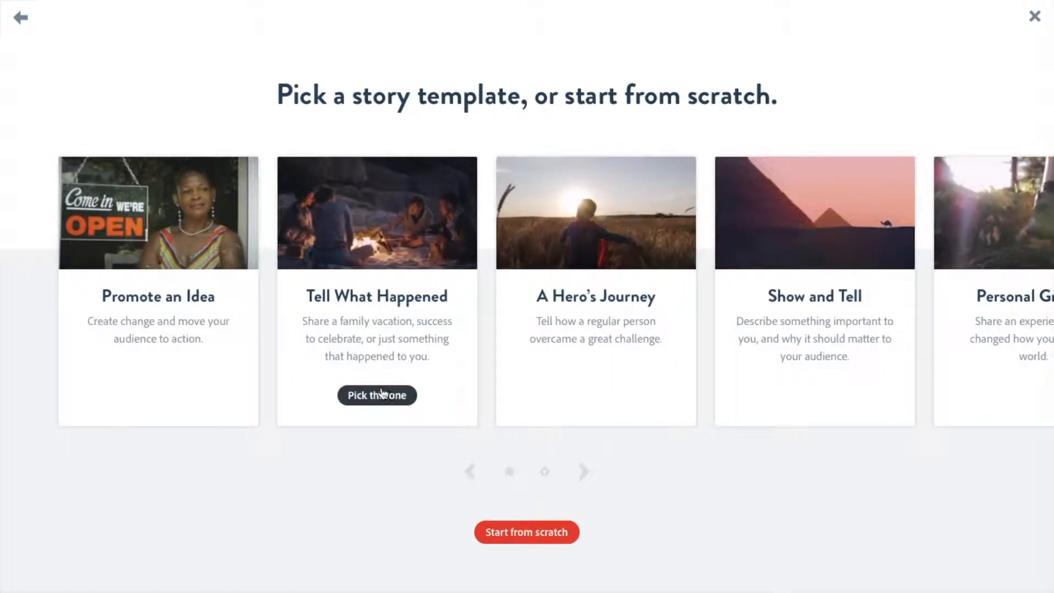
{"action": "left_click", "coordinate": [379, 394]}
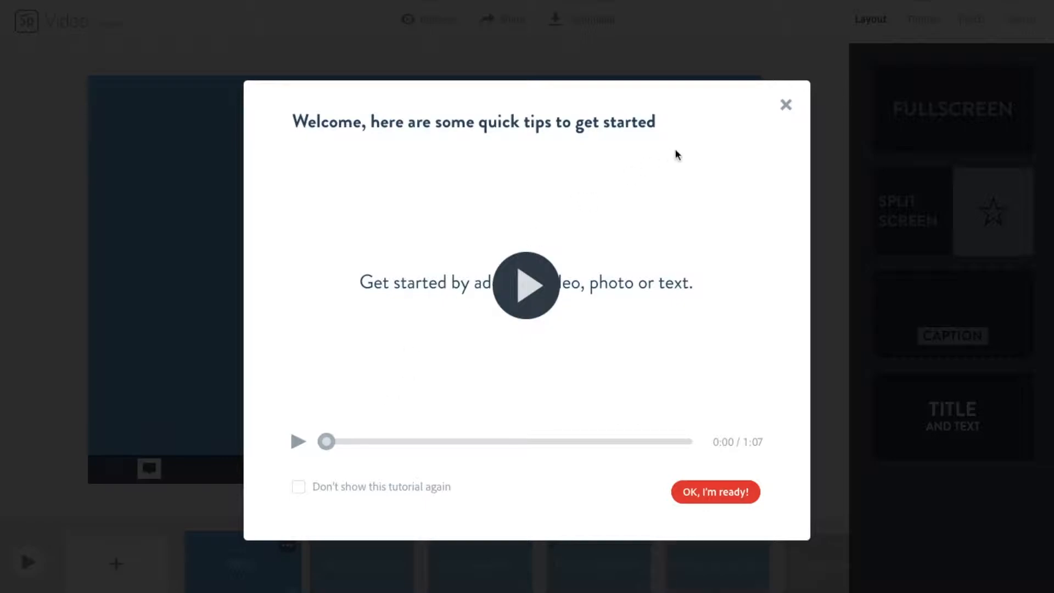
{"action": "left_click", "coordinate": [785, 105]}
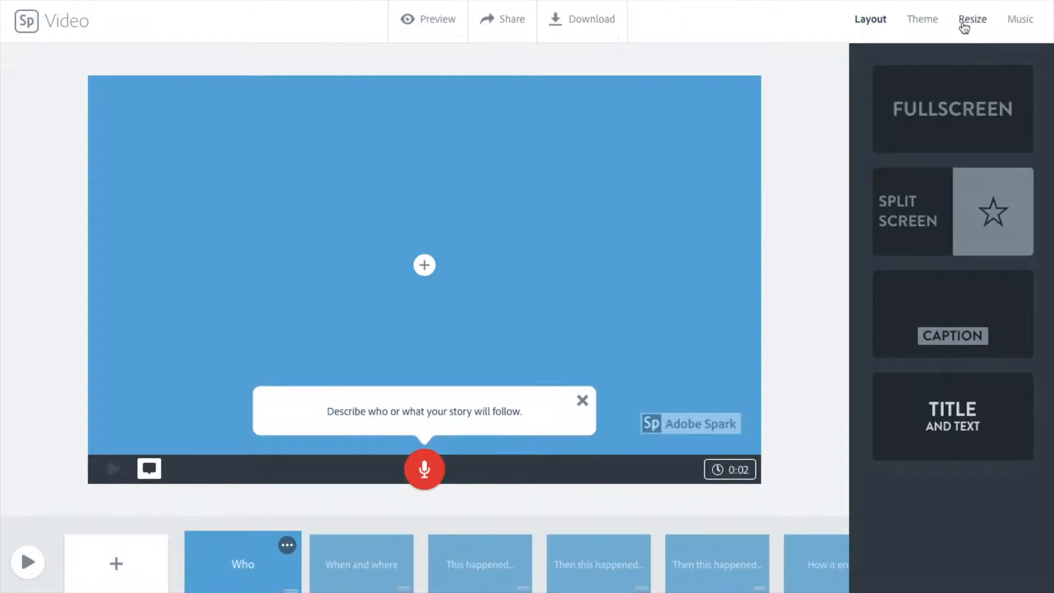
Compare the themes and apply Flair with its teal-to-purple gradient colour variant
{"action": "left_click", "coordinate": [927, 21]}
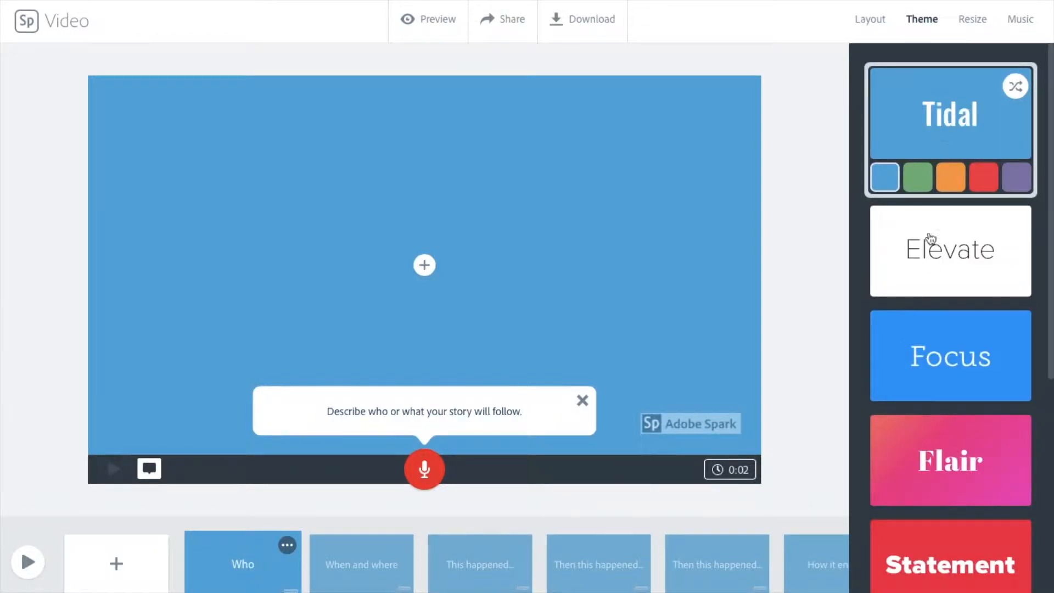
{"action": "scroll", "coordinate": [956, 527], "scroll_direction": "down", "scroll_amount": 8}
{"action": "scroll", "coordinate": [956, 527], "scroll_direction": "up", "scroll_amount": 8}
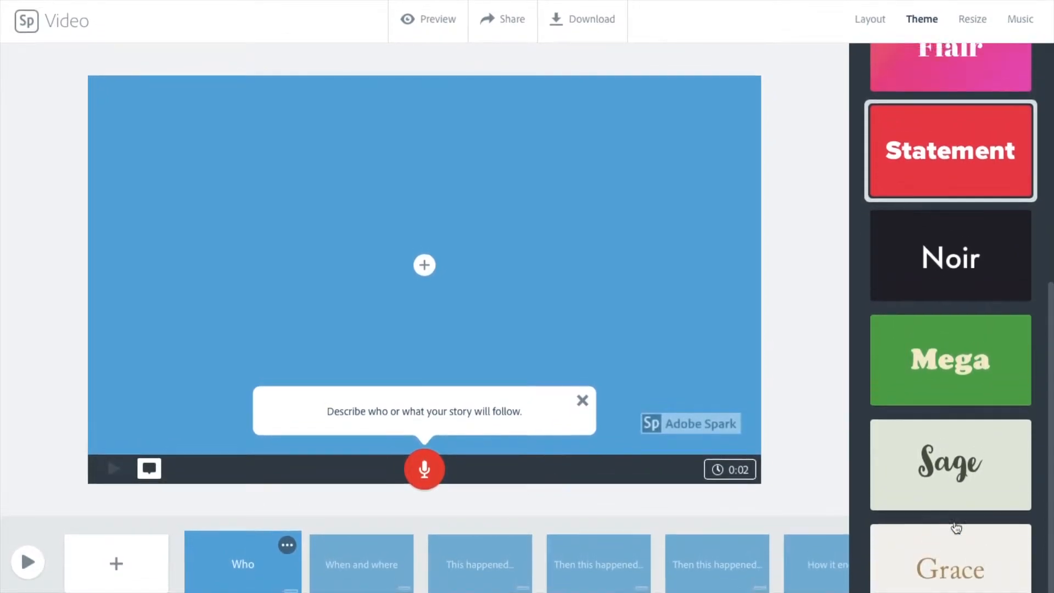
{"action": "scroll", "coordinate": [956, 527], "scroll_direction": "down", "scroll_amount": 1}
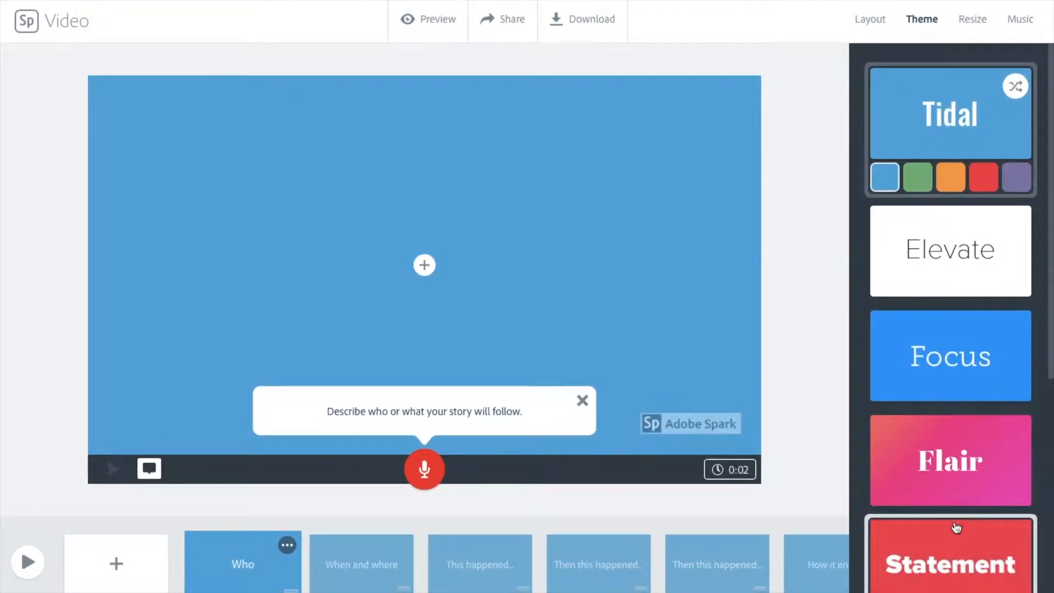
{"action": "left_click", "coordinate": [923, 269]}
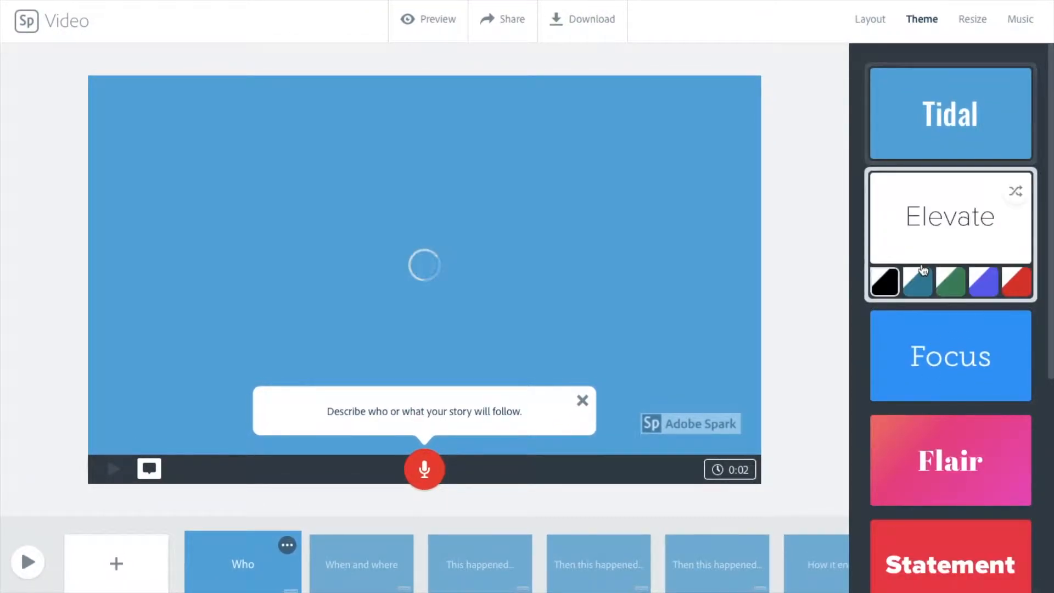
{"action": "left_click", "coordinate": [919, 350]}
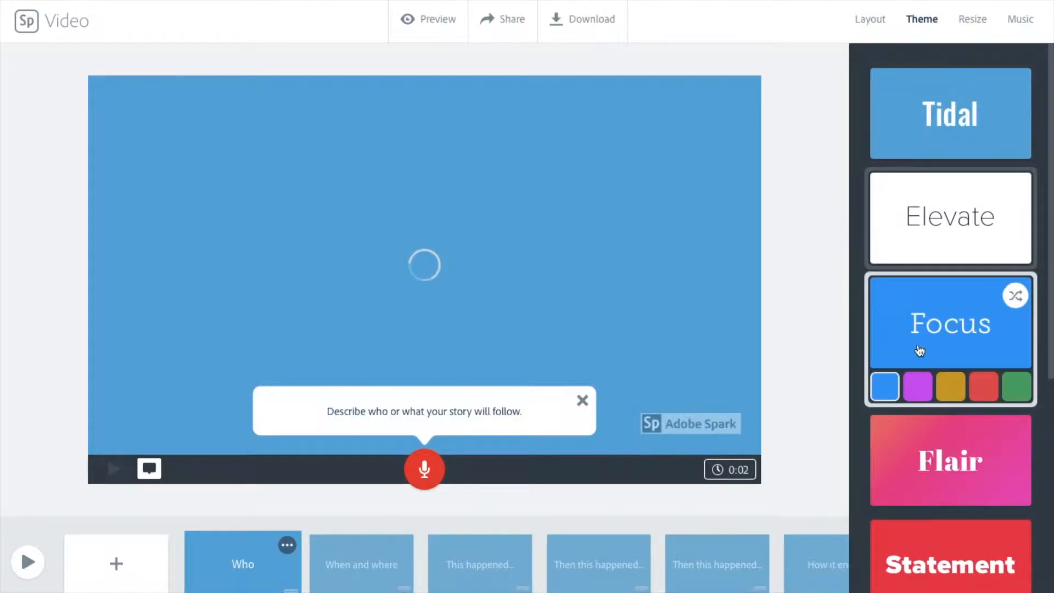
{"action": "left_click", "coordinate": [937, 484]}
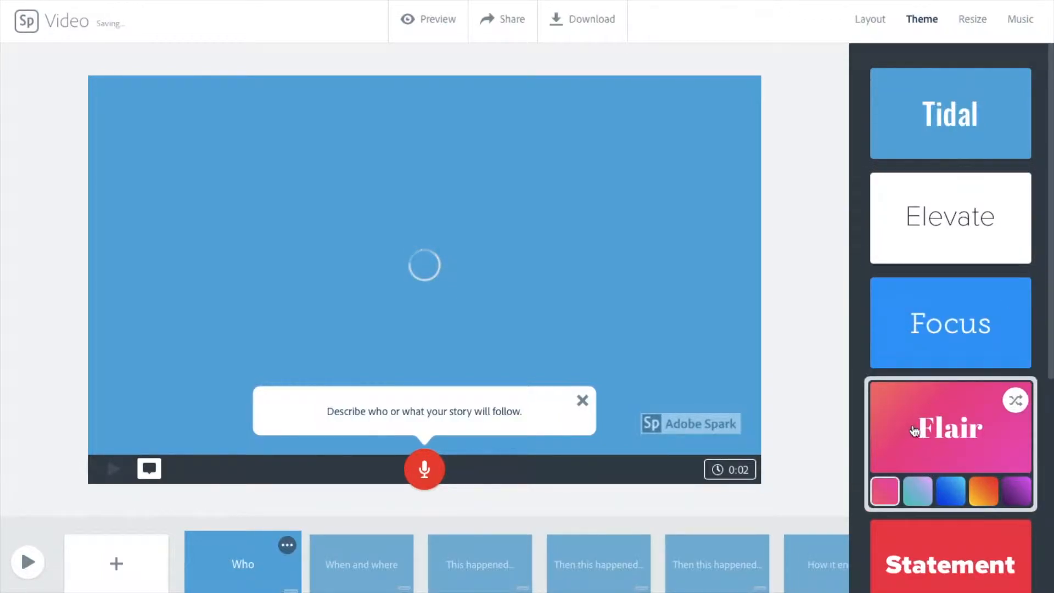
{"action": "left_click", "coordinate": [916, 491]}
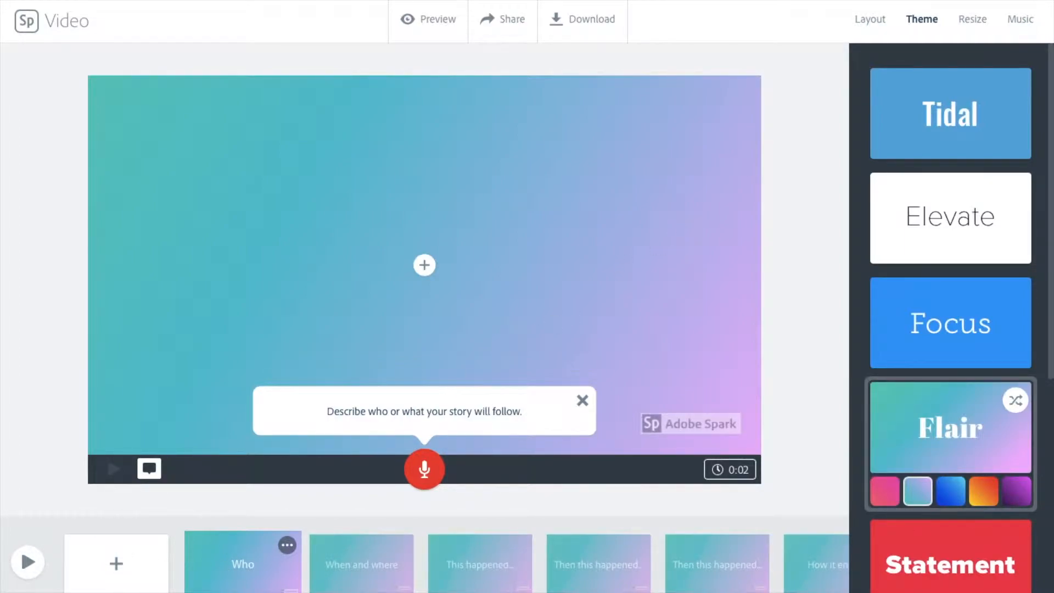
Give the first slide the Title and Text layout and enter the title "Practice Video"
{"action": "left_click", "coordinate": [869, 20]}
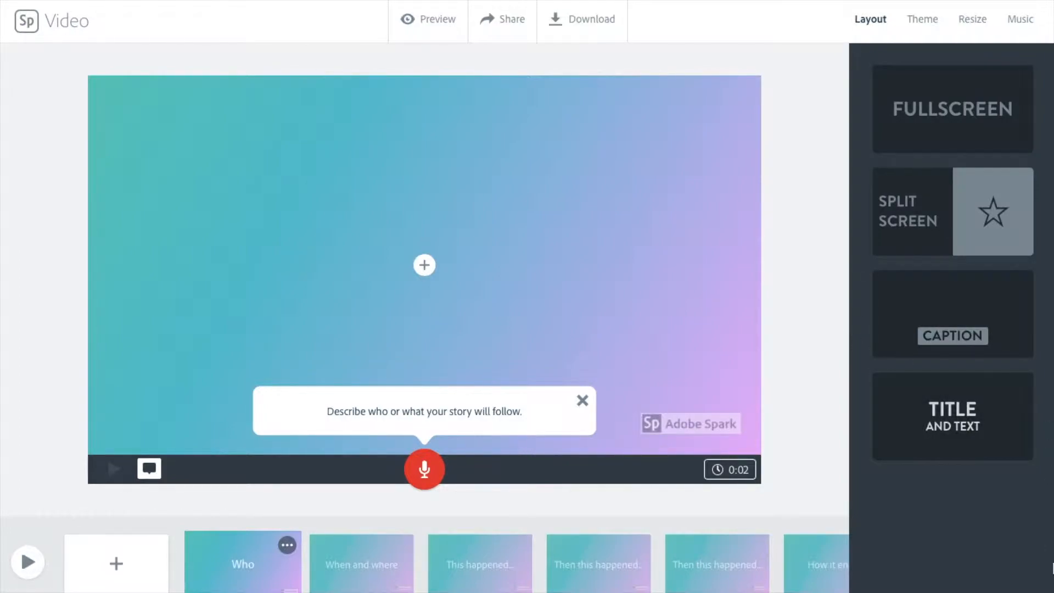
{"action": "left_click", "coordinate": [919, 433]}
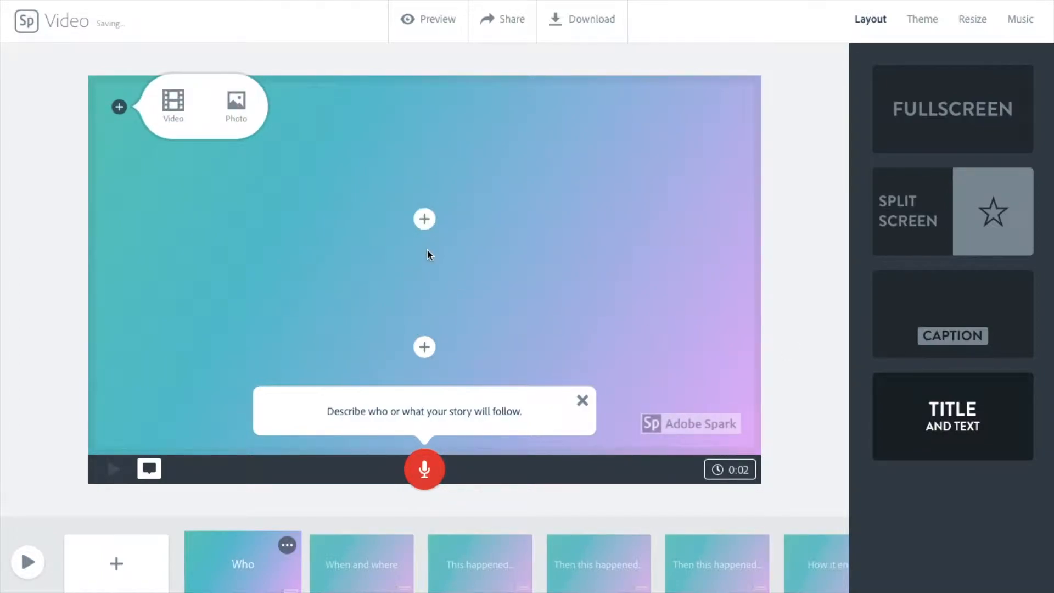
{"action": "left_click", "coordinate": [424, 219]}
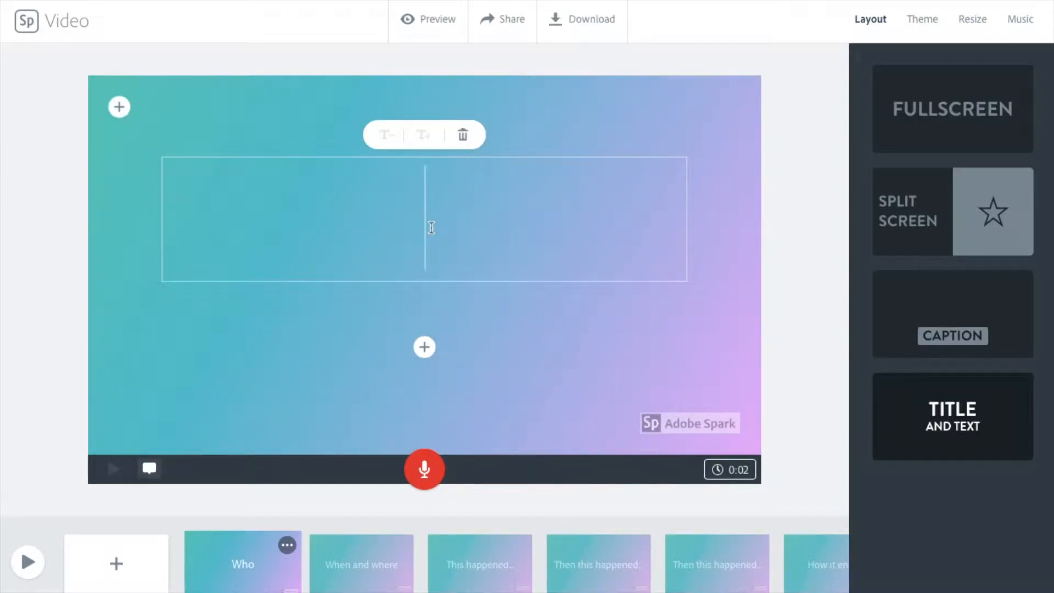
{"action": "type", "text": "Practice Vi"}
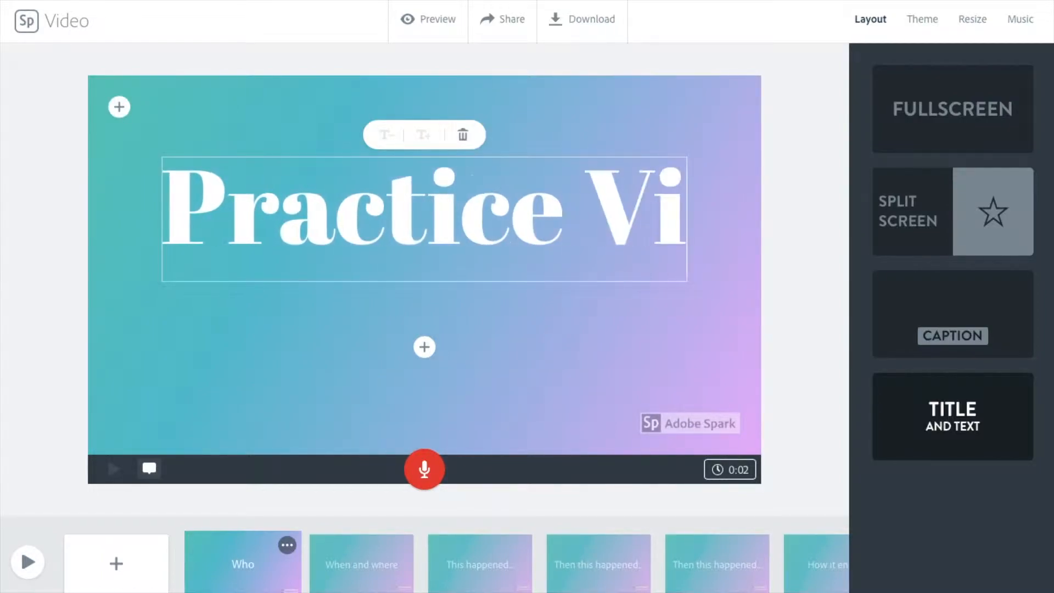
{"action": "type", "text": "deo"}
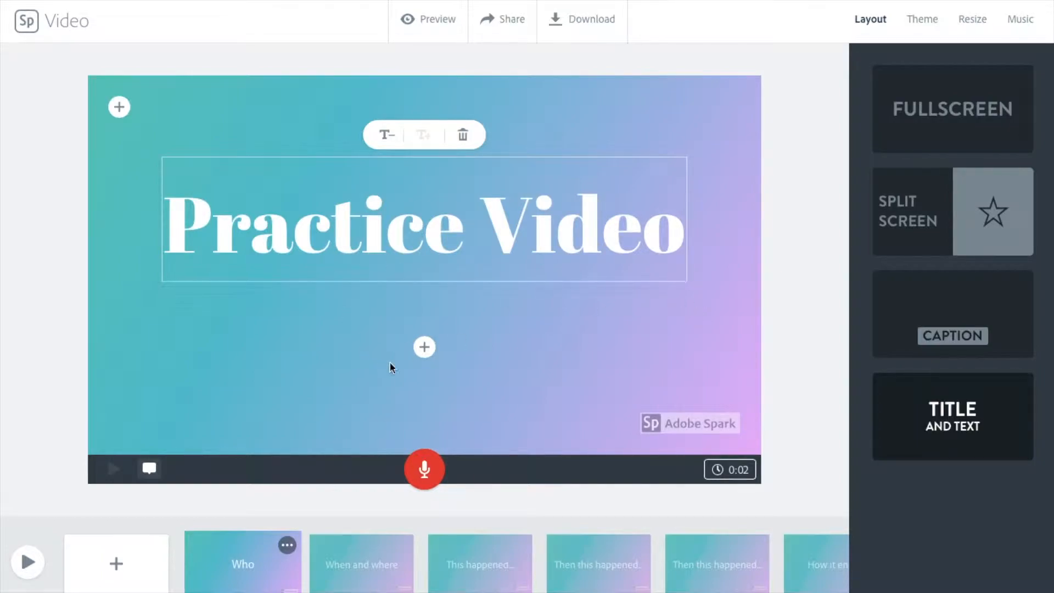
Add a subtitle line below the title containing the teacher's name
{"action": "left_click", "coordinate": [413, 357]}
{"action": "left_click", "coordinate": [428, 348]}
{"action": "type", "text": "Mrs. Littlefield"}
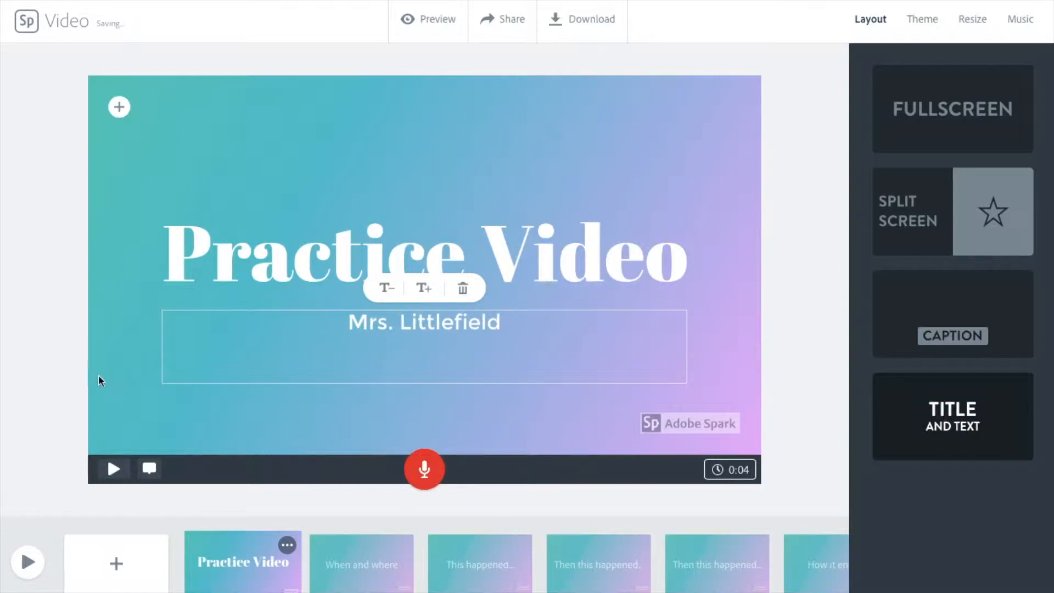
{"action": "left_click", "coordinate": [42, 348]}
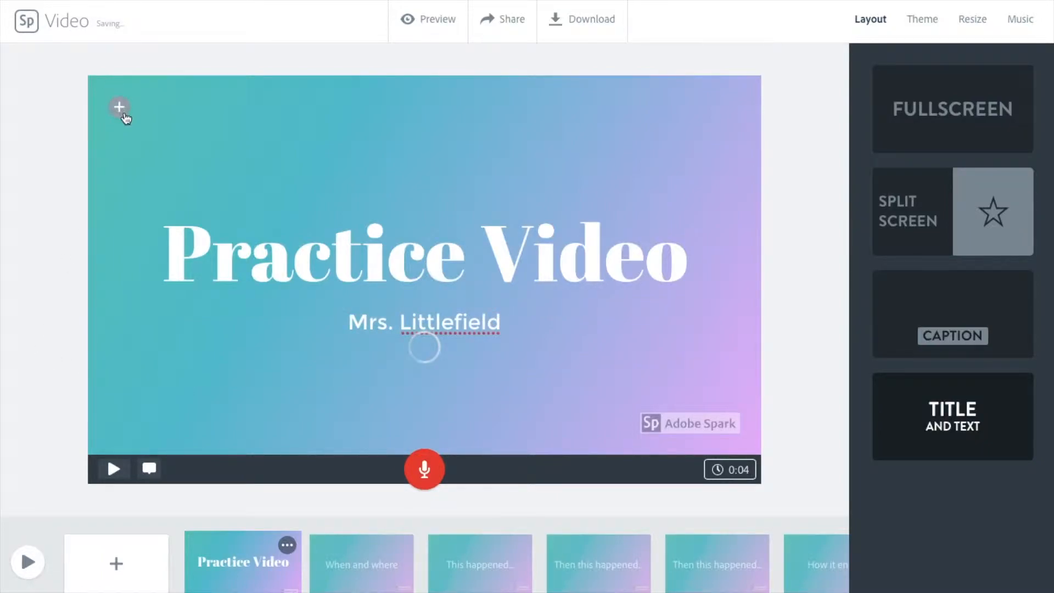
Open the "When and where" slide and start adding a video, then cancel the file picker
{"action": "mouse_move", "coordinate": [124, 112]}
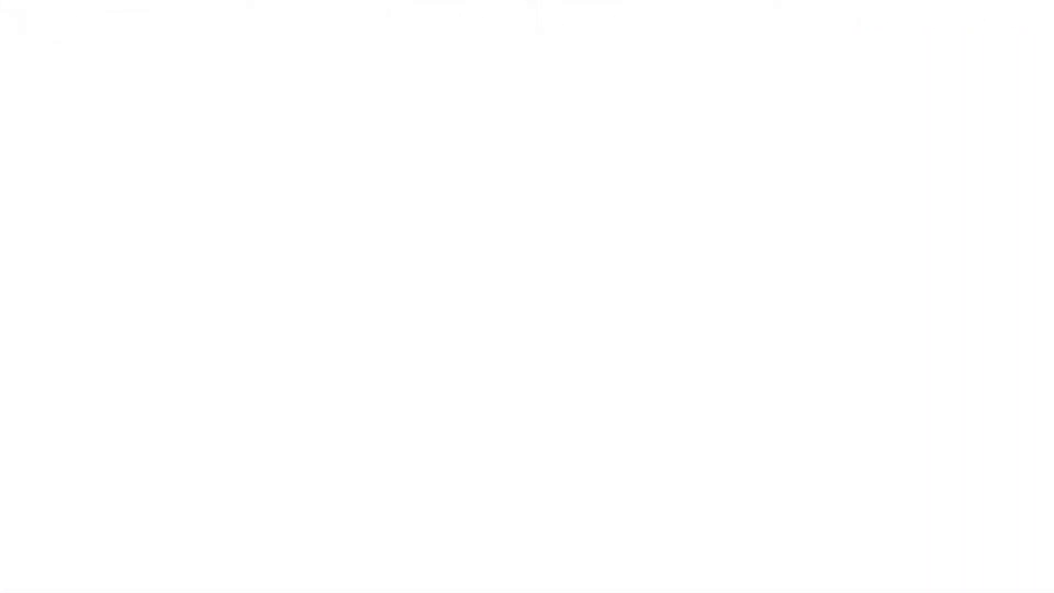
{"action": "left_click", "coordinate": [392, 545]}
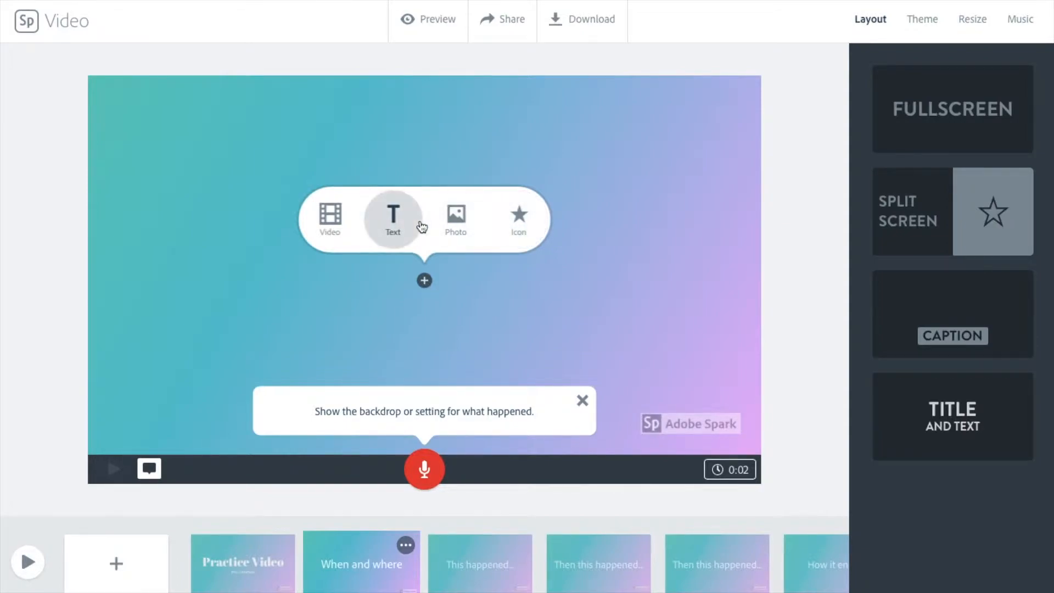
{"action": "left_click", "coordinate": [323, 230]}
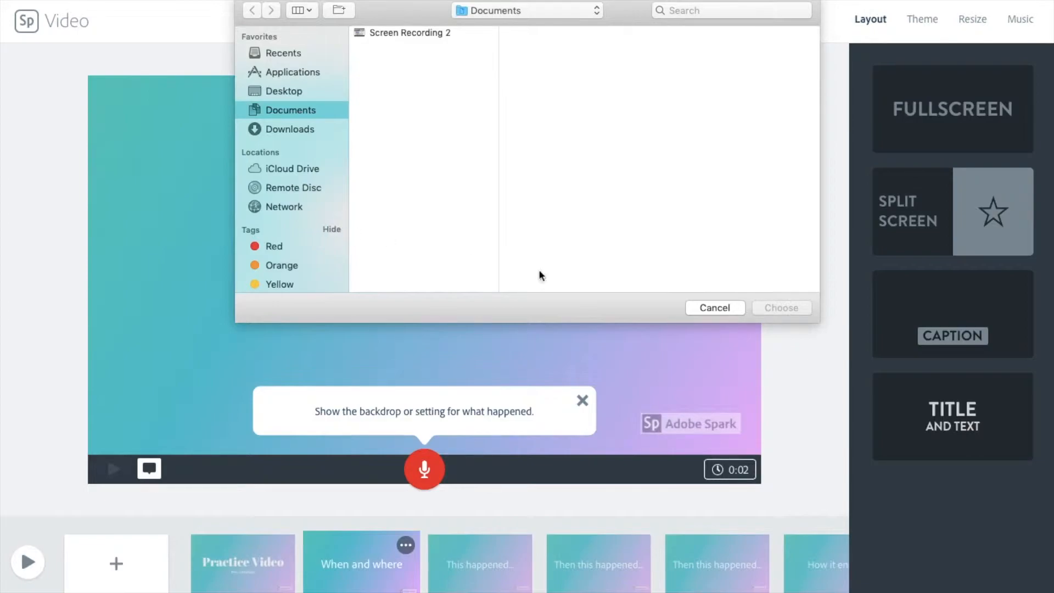
{"action": "left_click", "coordinate": [712, 311]}
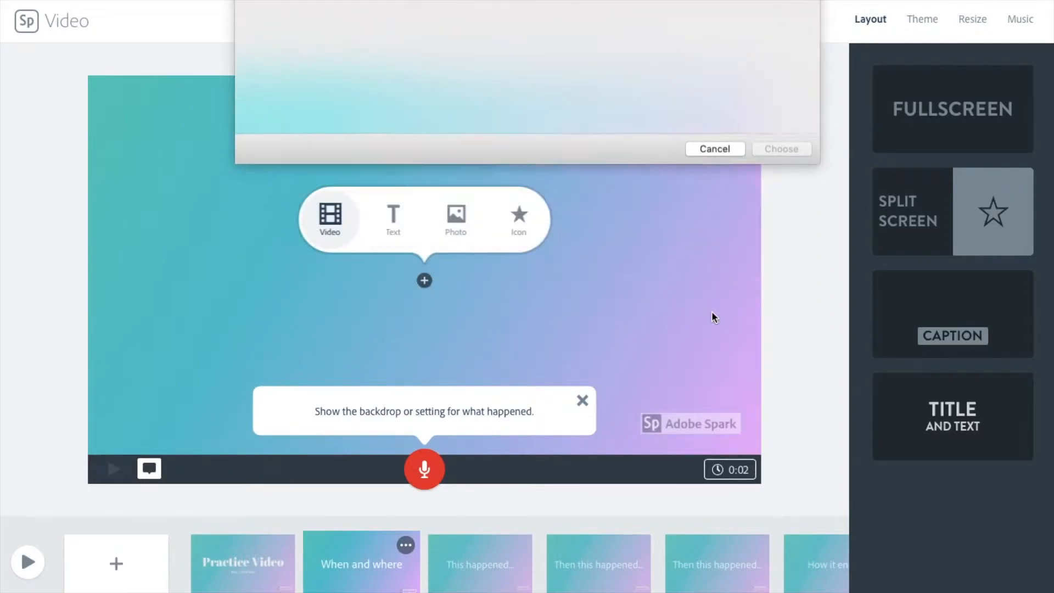
Browse the slide's text, photo and icon options and search the icon library for mountain
{"action": "left_click", "coordinate": [390, 236]}
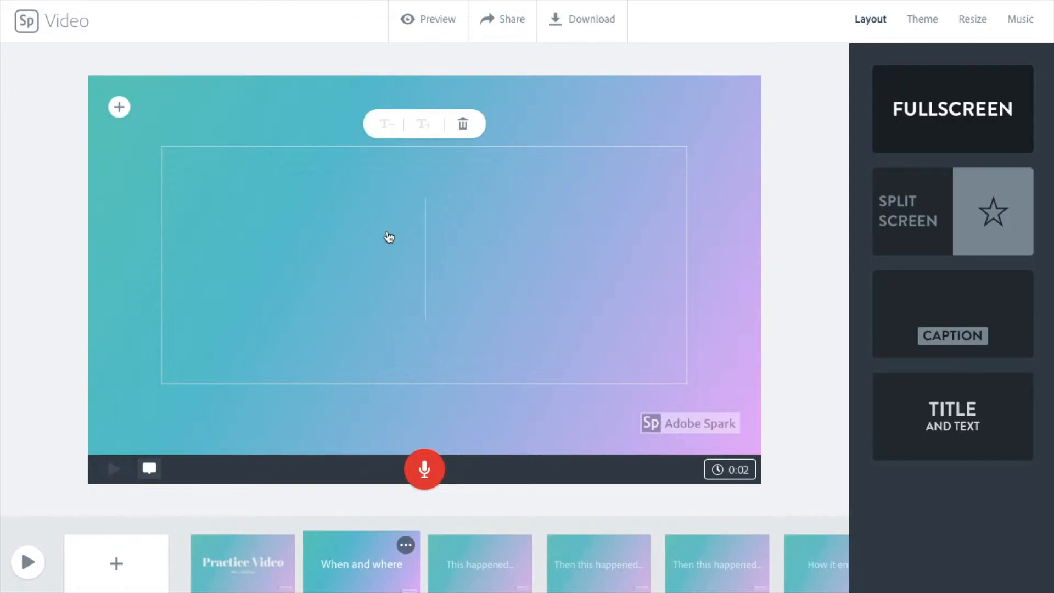
{"action": "left_click", "coordinate": [118, 107]}
{"action": "left_click", "coordinate": [471, 234]}
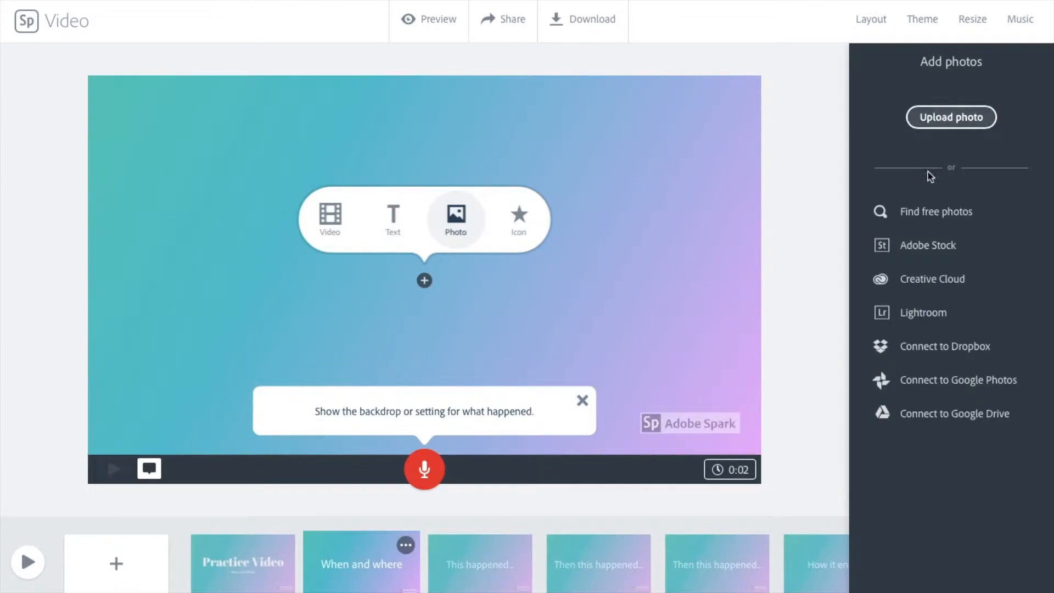
{"action": "left_click", "coordinate": [531, 224]}
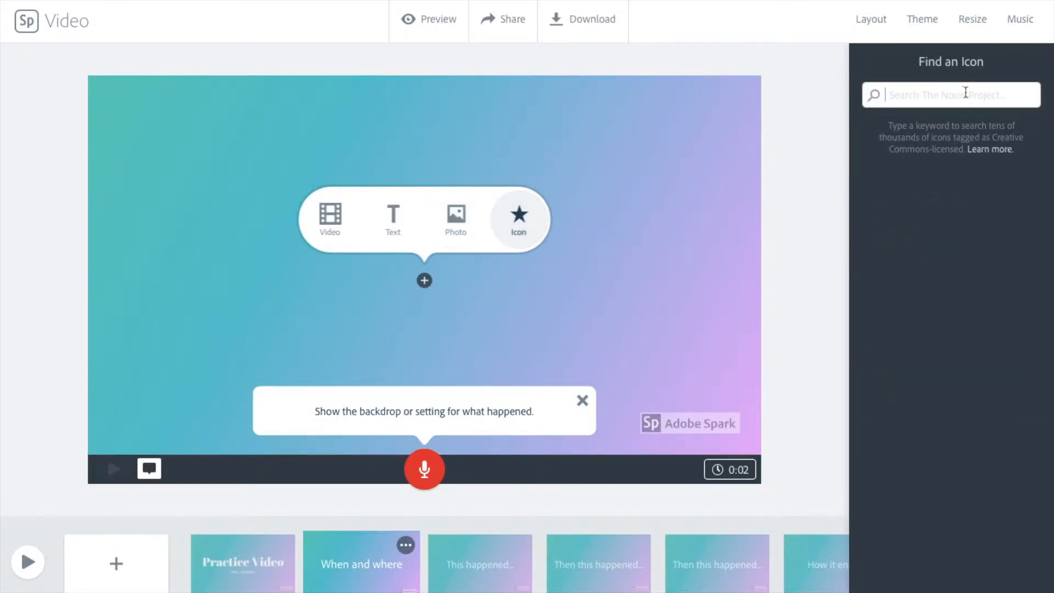
{"action": "type", "text": "mountain"}
{"action": "key", "text": "Return"}
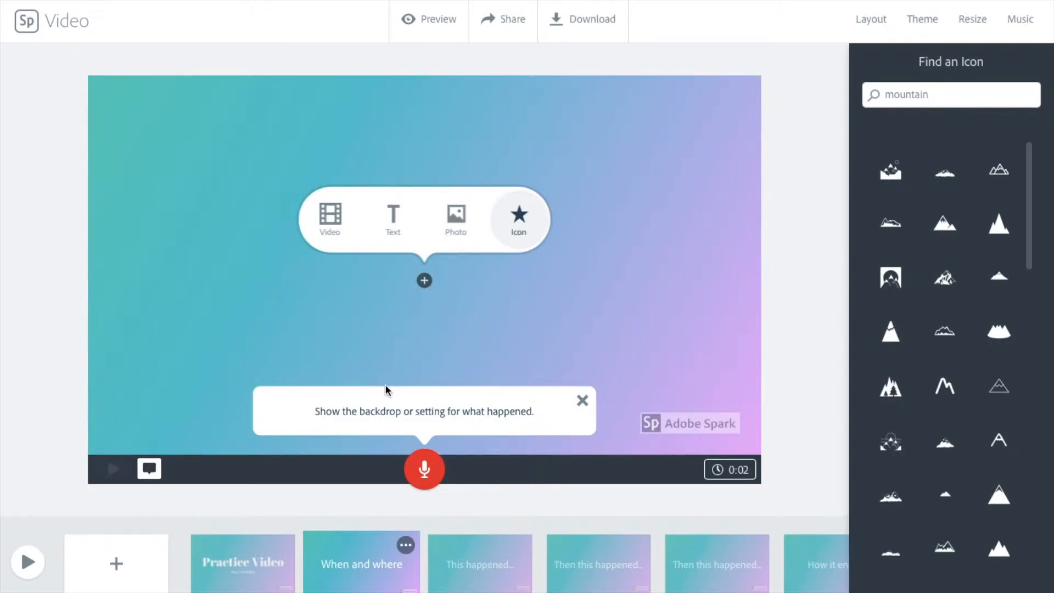
Reorder the storyboard so "This happened" and "Then this happened" come before "When and where"
{"action": "left_click_drag", "start_coordinate": [368, 533], "coordinate": [517, 590]}
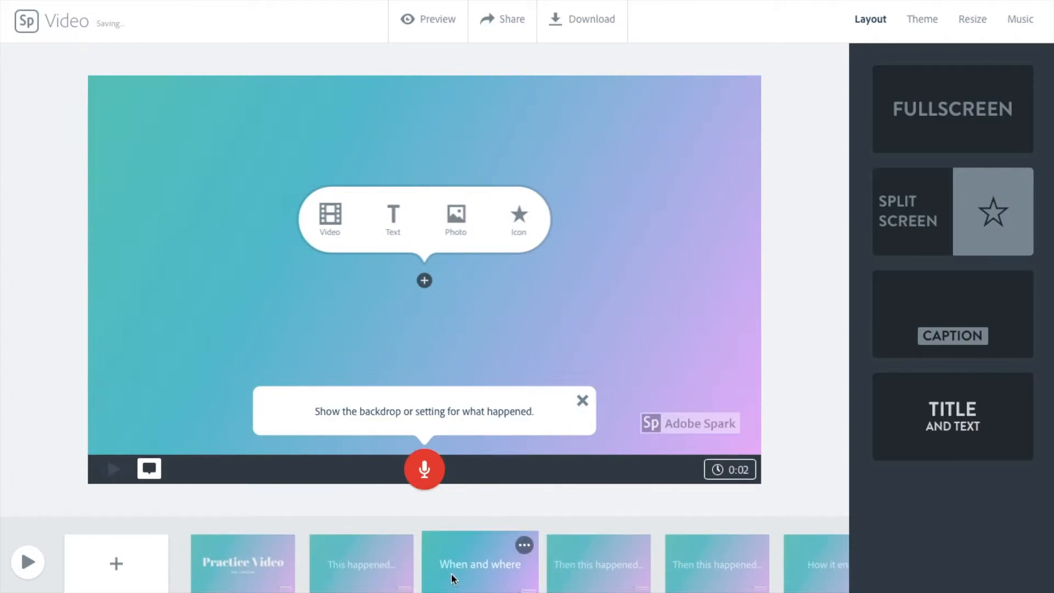
{"action": "left_click_drag", "start_coordinate": [628, 569], "coordinate": [481, 558]}
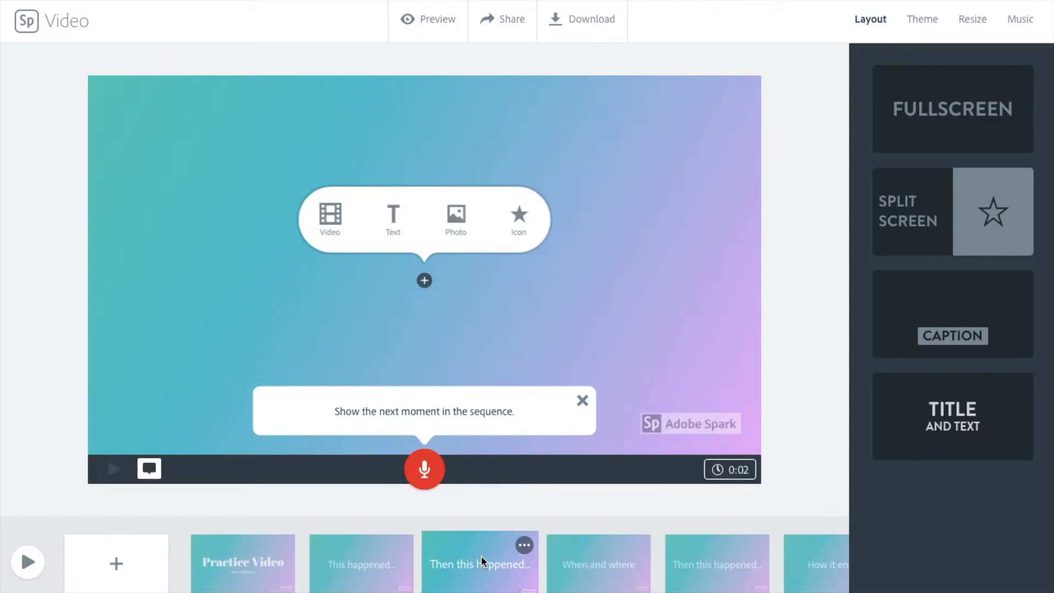
Select "Ukulele Stroll" from the Playful music list as the video's soundtrack
{"action": "left_click", "coordinate": [1019, 22]}
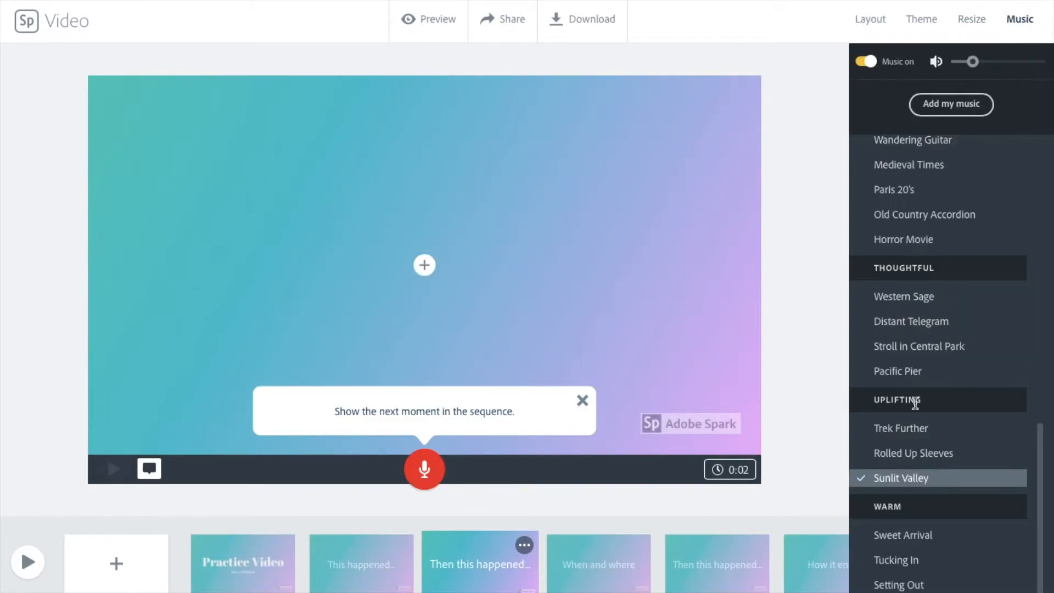
{"action": "scroll", "coordinate": [913, 340], "scroll_direction": "up", "scroll_amount": 10}
{"action": "scroll", "coordinate": [914, 400], "scroll_direction": "down", "scroll_amount": 10}
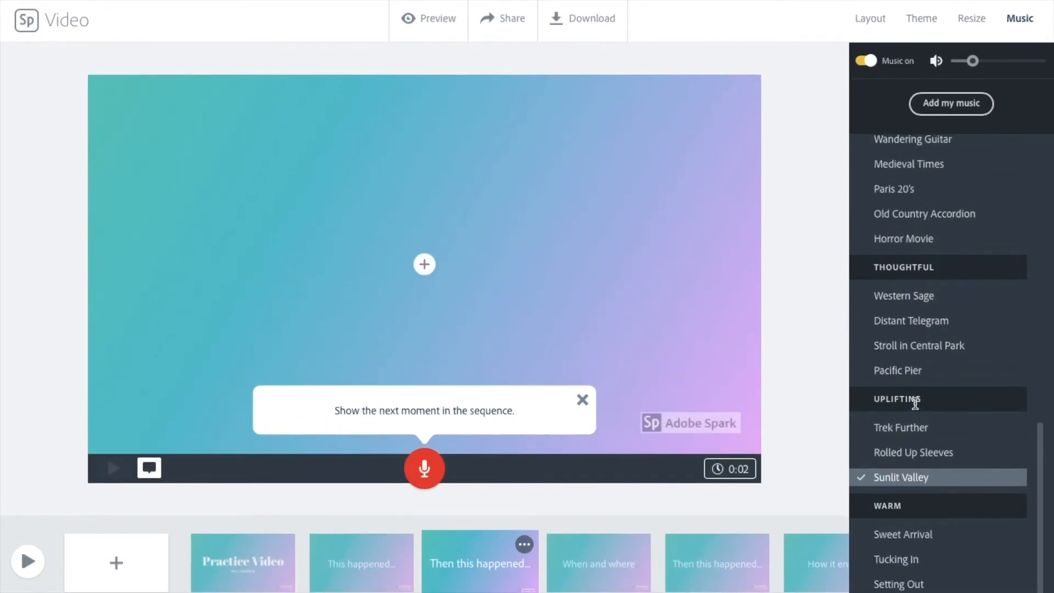
{"action": "scroll", "coordinate": [915, 403], "scroll_direction": "up", "scroll_amount": 10}
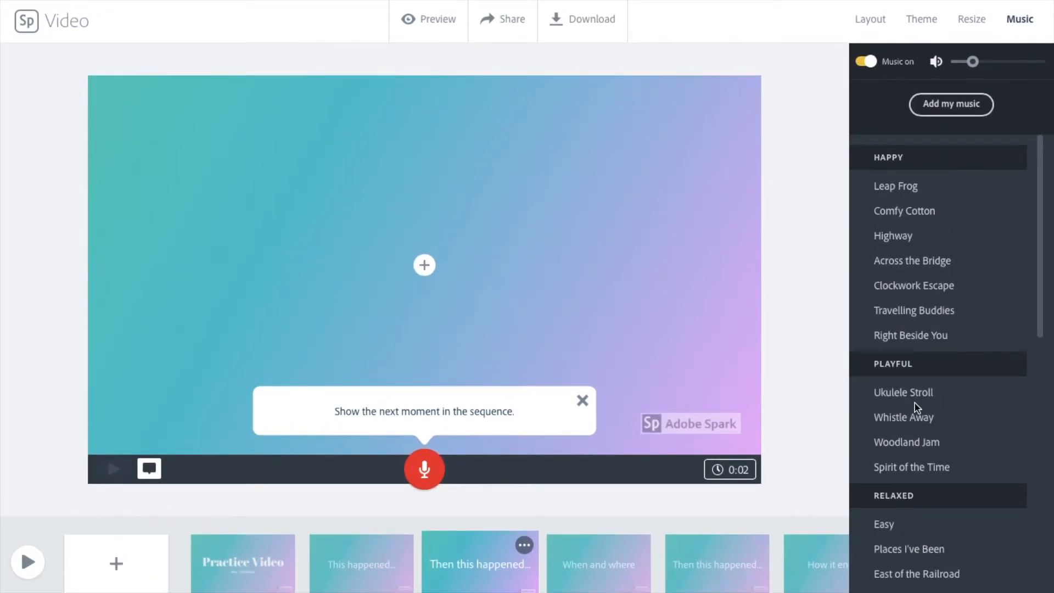
{"action": "left_click", "coordinate": [946, 403]}
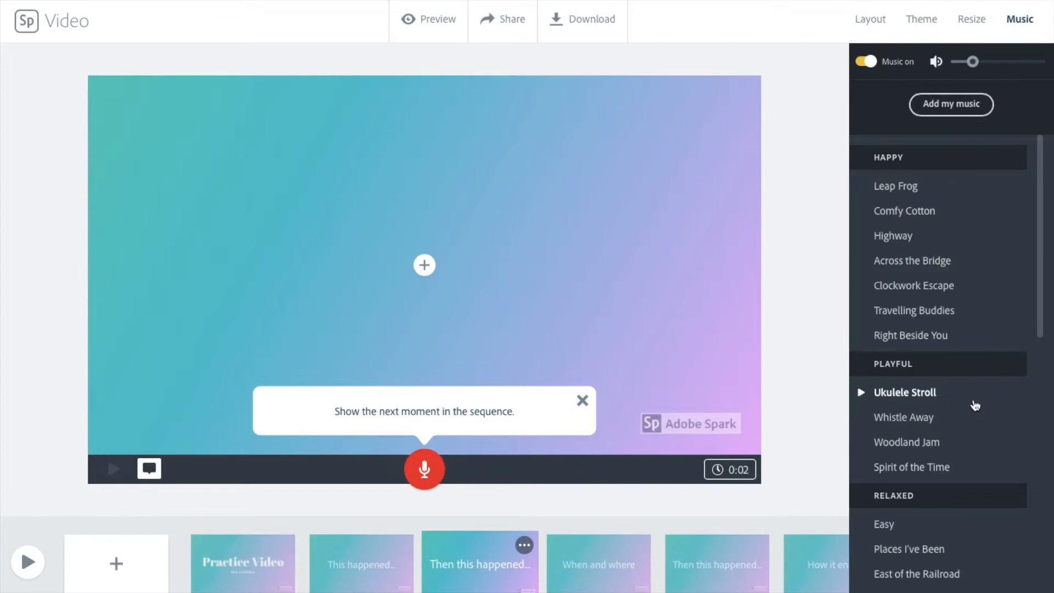